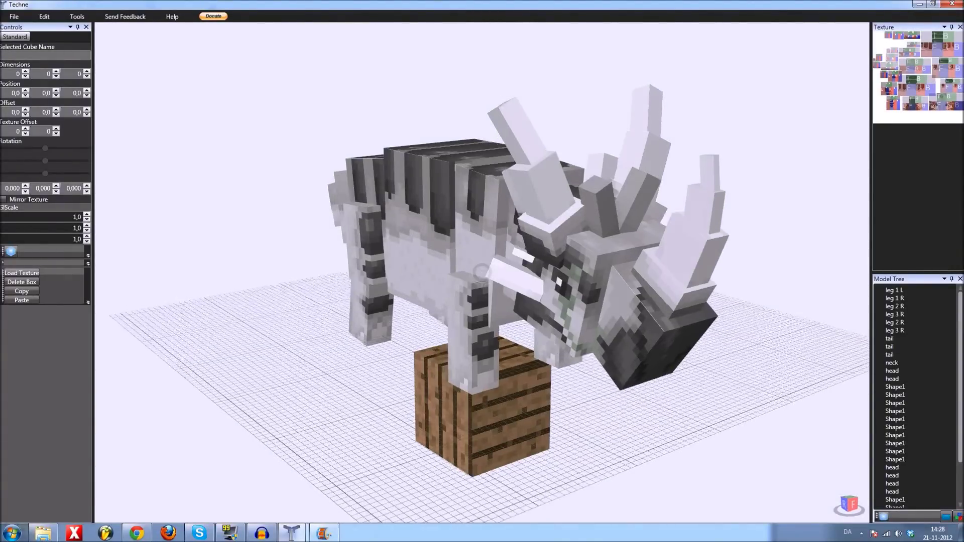
Orbit the view slightly around the textured rhino model
{"action": "left_click_drag", "start_coordinate": [528, 286], "coordinate": [467, 286]}
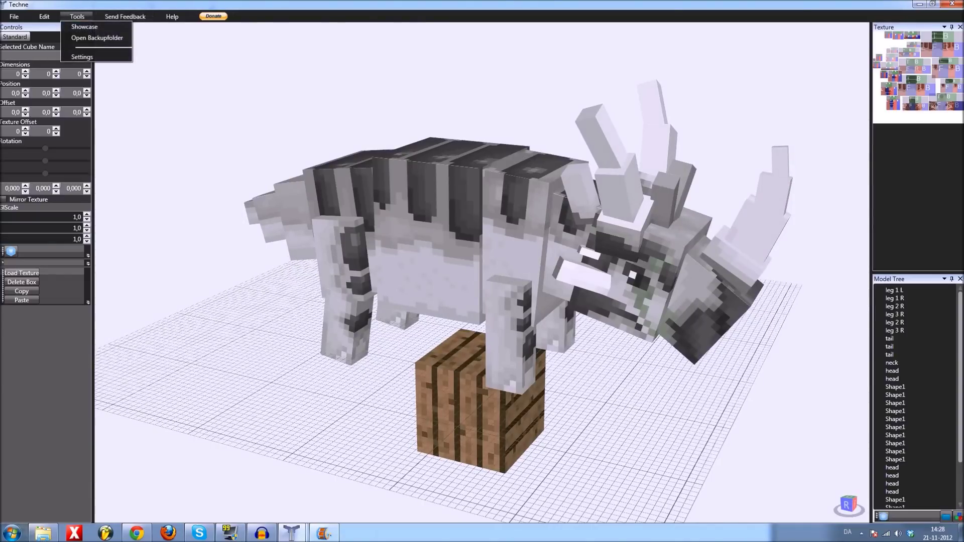
Choose Tools > Showcase so the rhino auto-rotates without grid or wooden block
{"action": "left_click", "coordinate": [84, 27]}
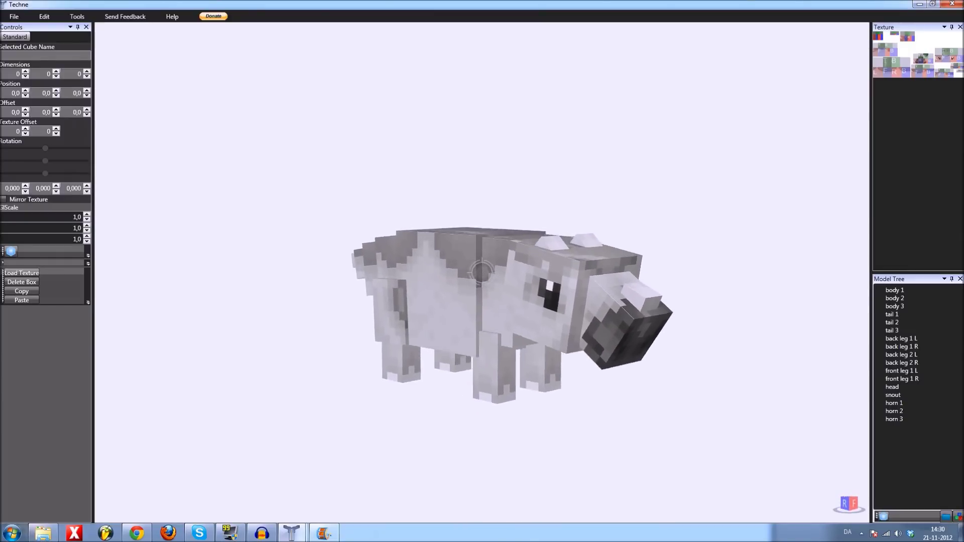
Orbit the baby rhino model from its right-facing side to its left-facing side
{"action": "left_click_drag", "start_coordinate": [483, 271], "coordinate": [483, 272]}
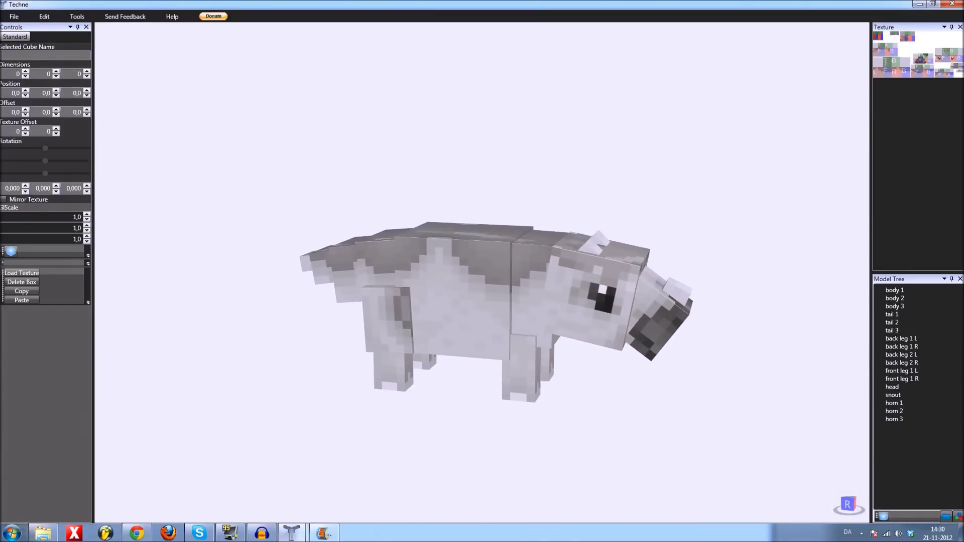
{"action": "left_click_drag", "start_coordinate": [482, 272], "coordinate": [482, 271]}
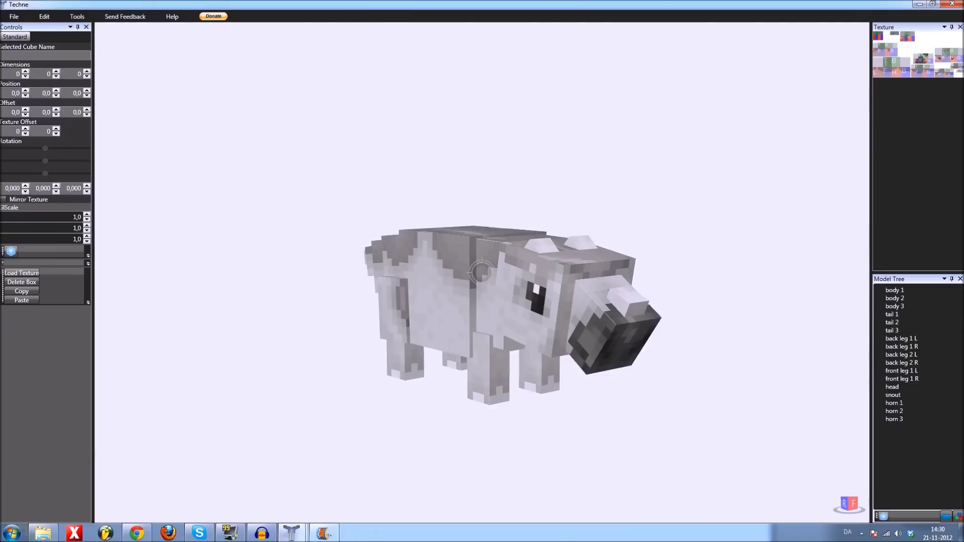
{"action": "left_click_drag", "start_coordinate": [482, 271], "coordinate": [483, 272]}
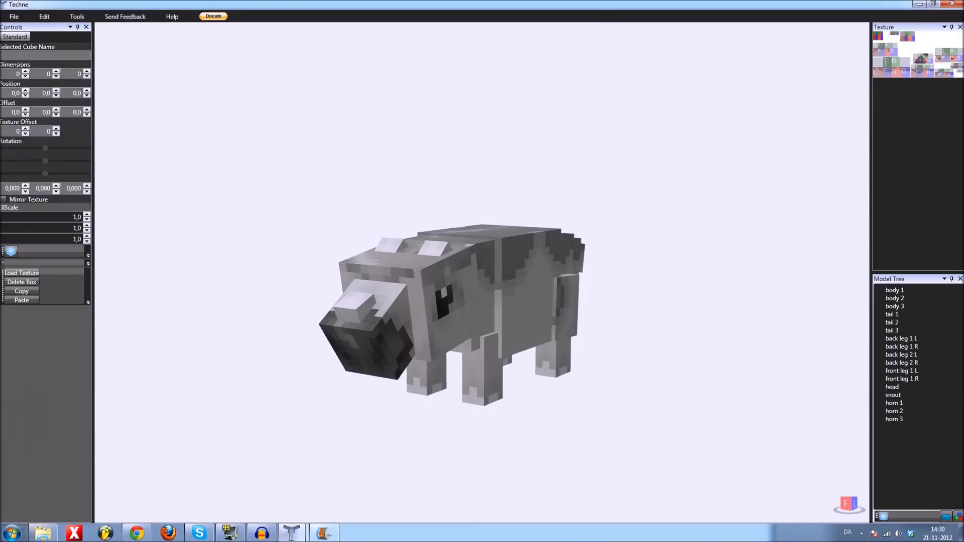